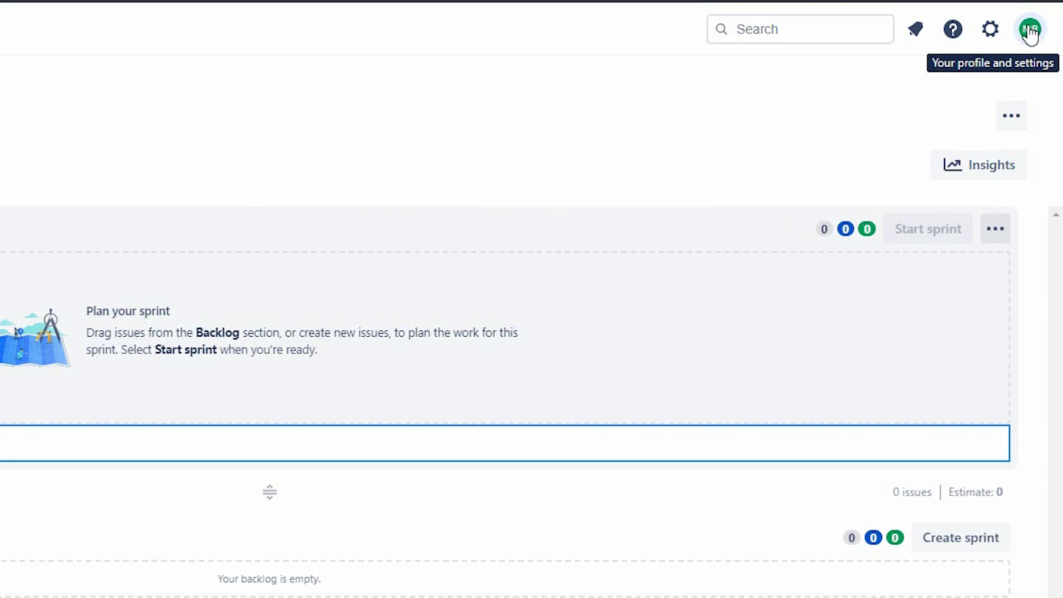
- Change the account language to Français in the Atlassian account preferences reached from the personal Jira settings
left_click(1031, 31)
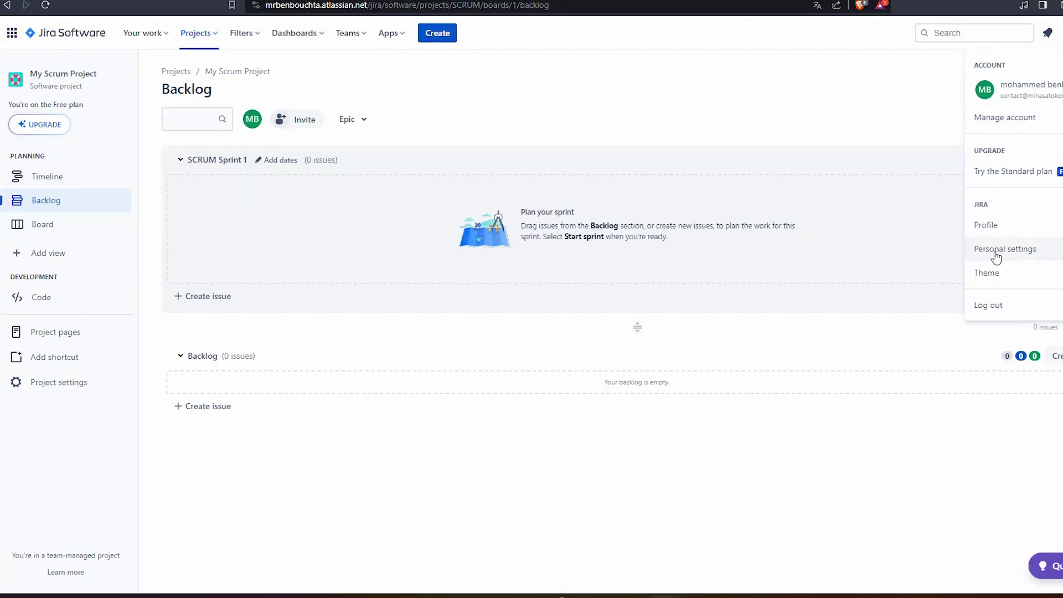
left_click(1013, 254)
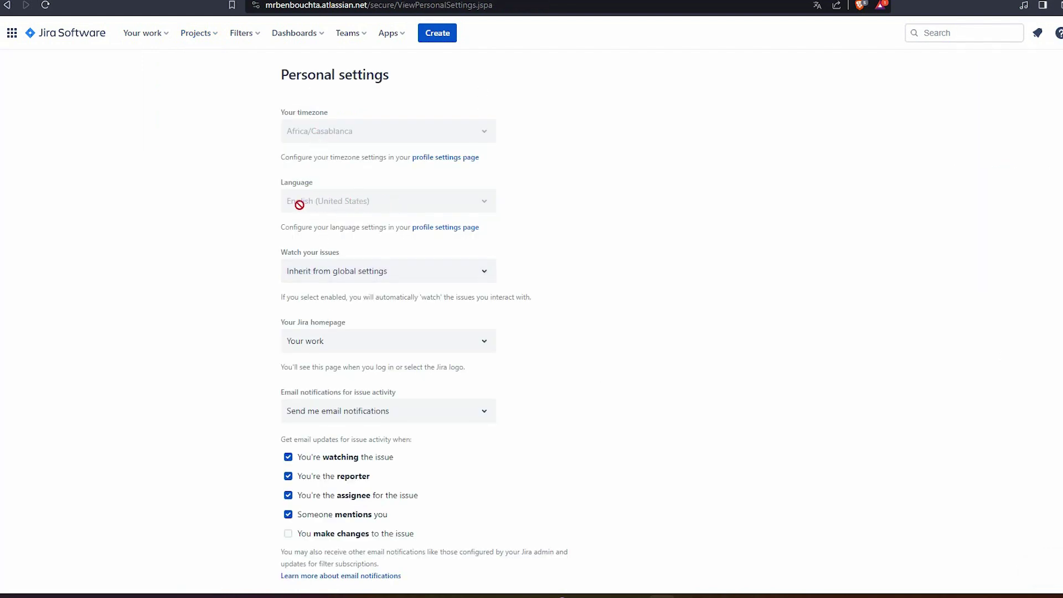
left_click(449, 229)
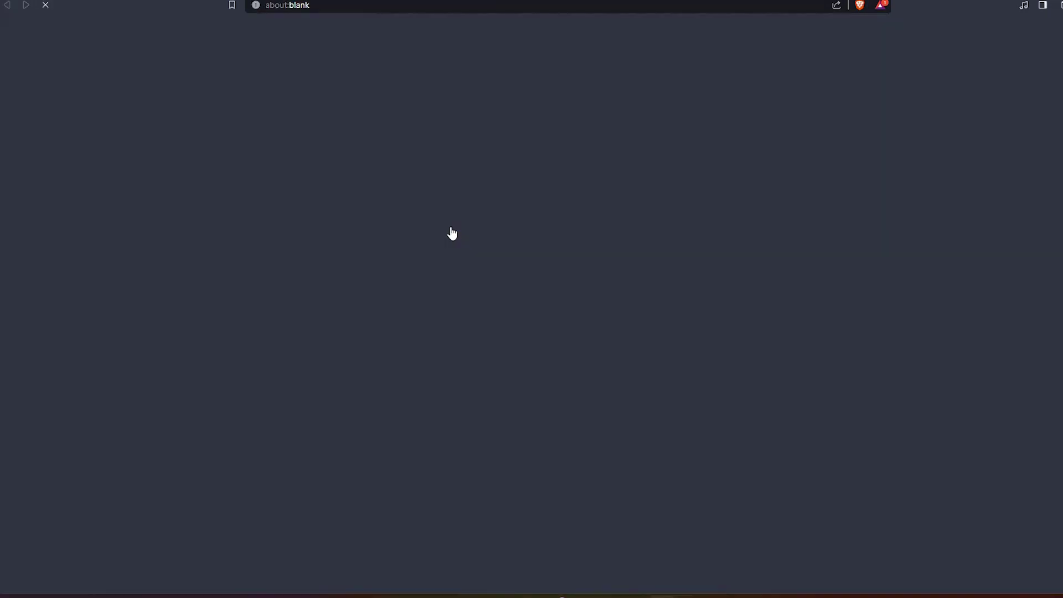
mouse_move(605, 278)
left_mouse_down()
mouse_move(605, 395)
mouse_move(599, 297)
left_mouse_up()
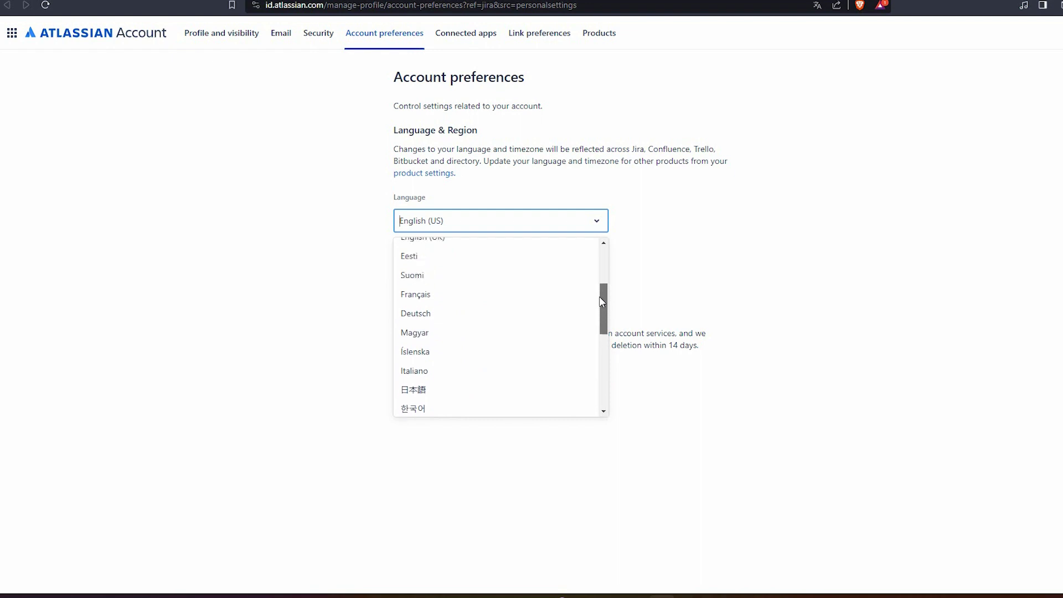
left_click(447, 295)
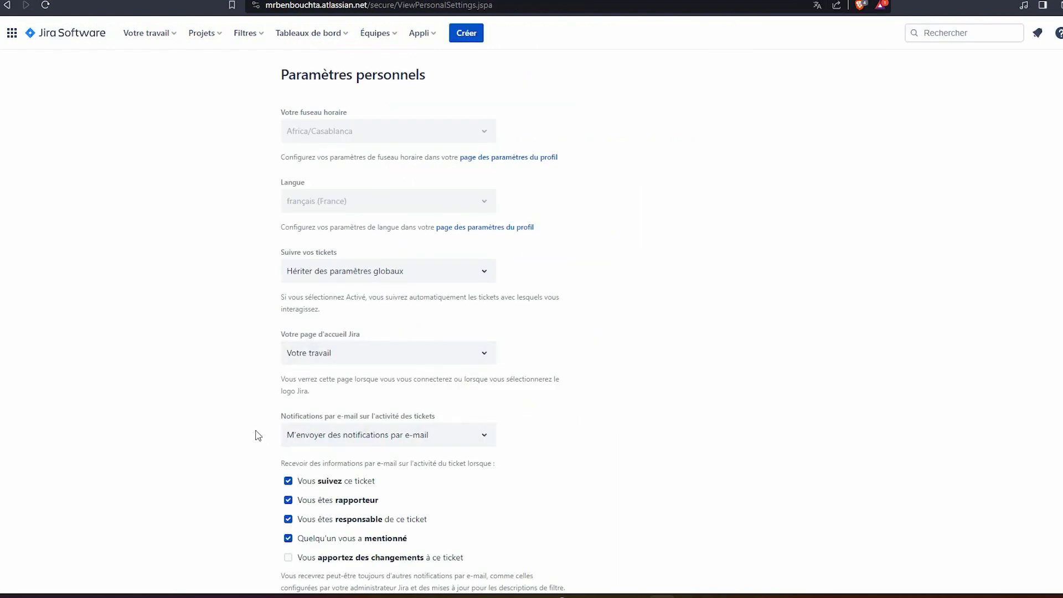
- Review the personal settings for e-mail notifications, notification format, theme and Jira labs, keeping e-mail notifications enabled
left_click(474, 439)
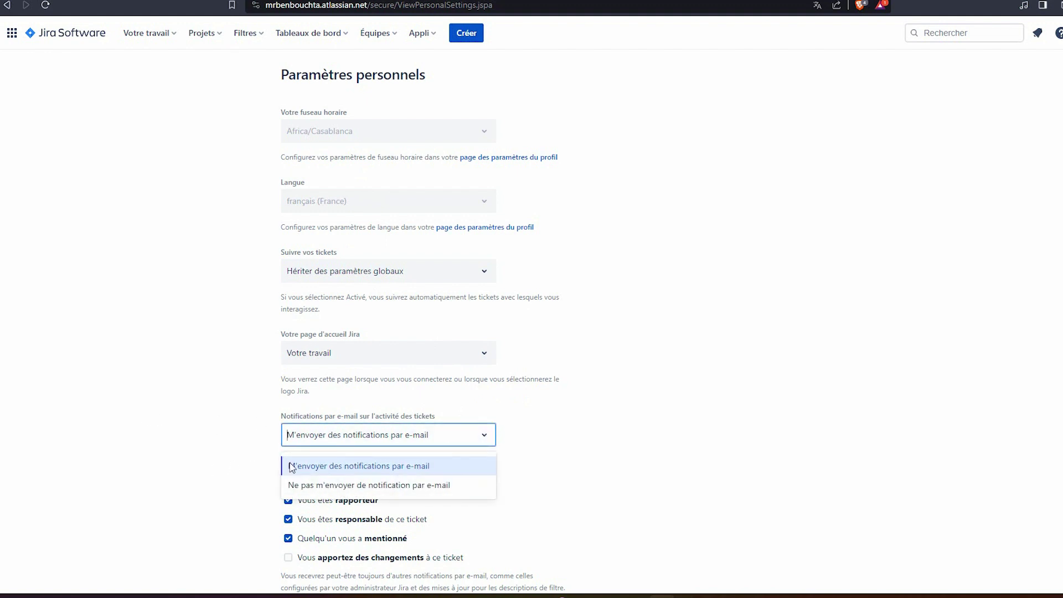
left_click(330, 470)
scroll(587, 450, "down", 6)
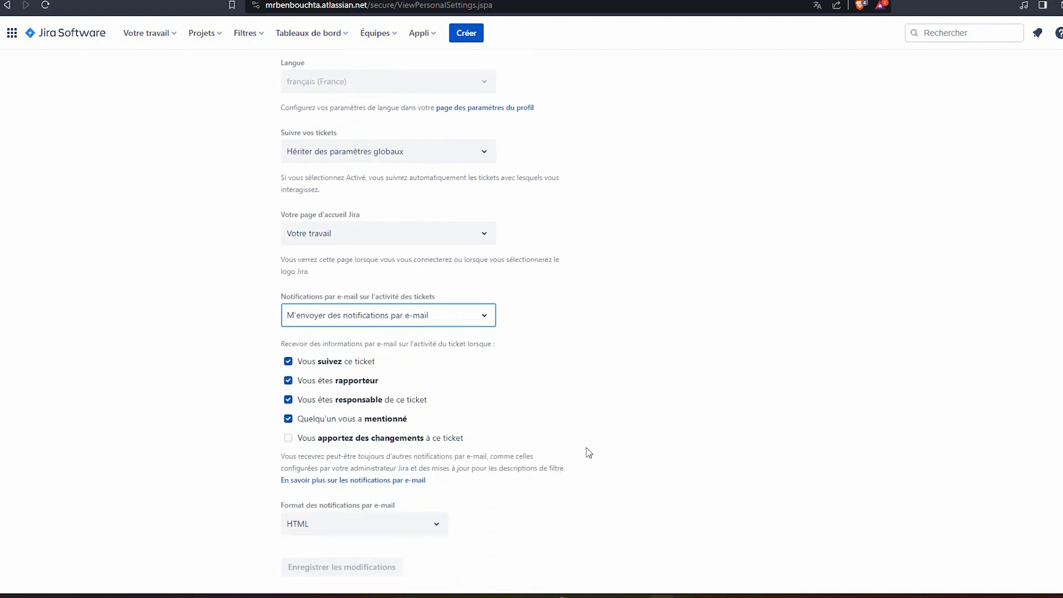
scroll(589, 453, "down", 2)
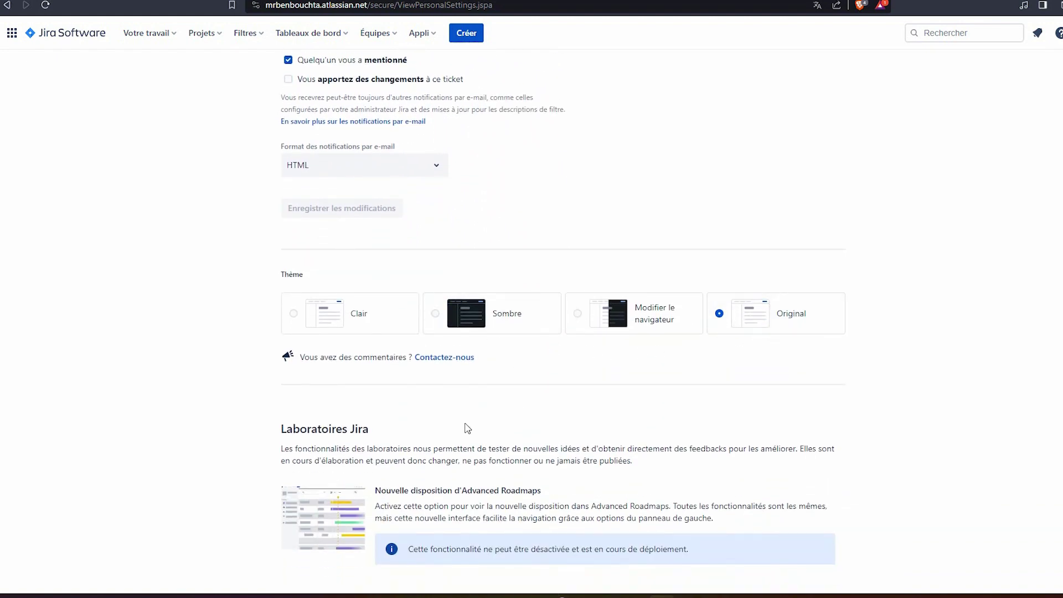
scroll(467, 428, "down", 3)
scroll(588, 443, "up", 9)
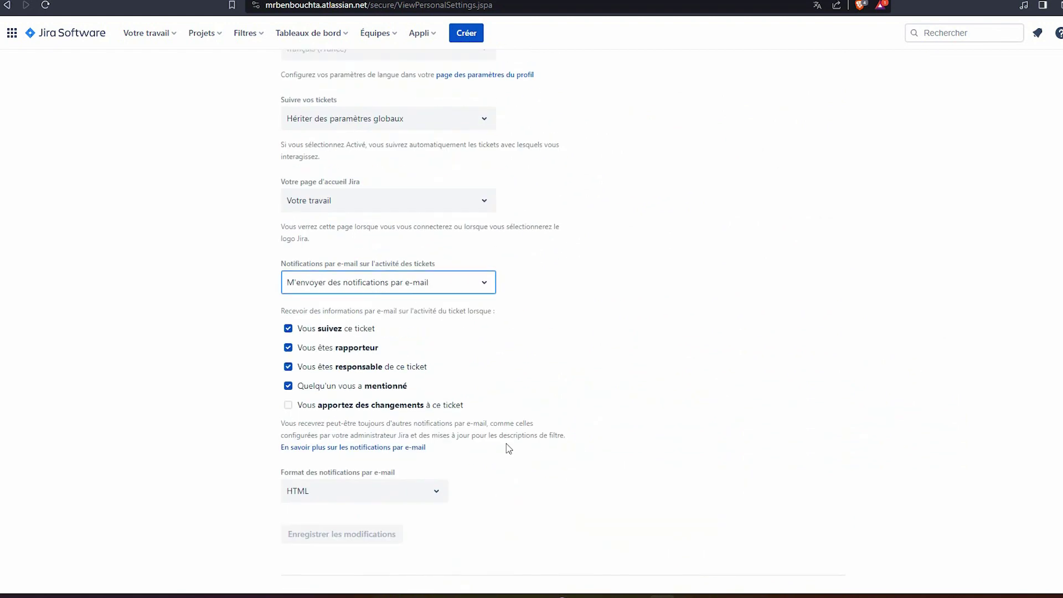
scroll(507, 443, "up", 3)
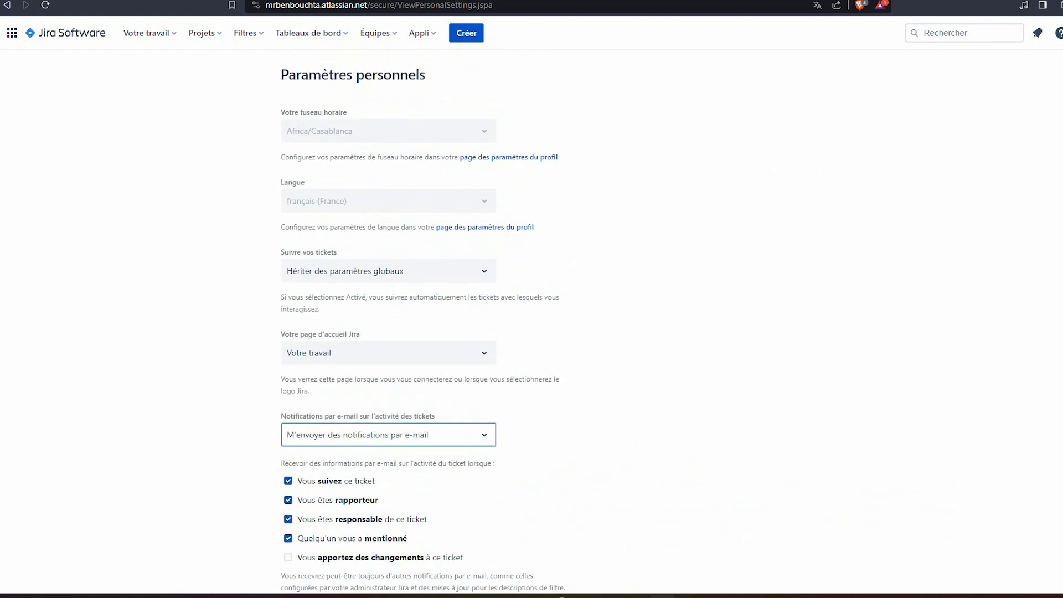
- Examine the available administration settings, help resources, notifications and Jira search options
left_click(1061, 32)
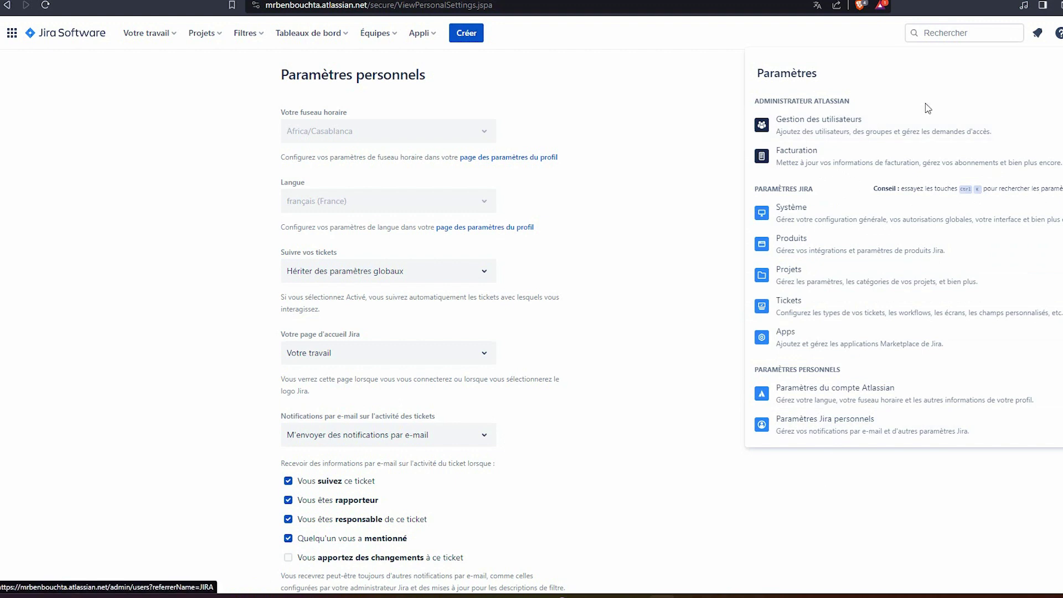
left_click(1059, 35)
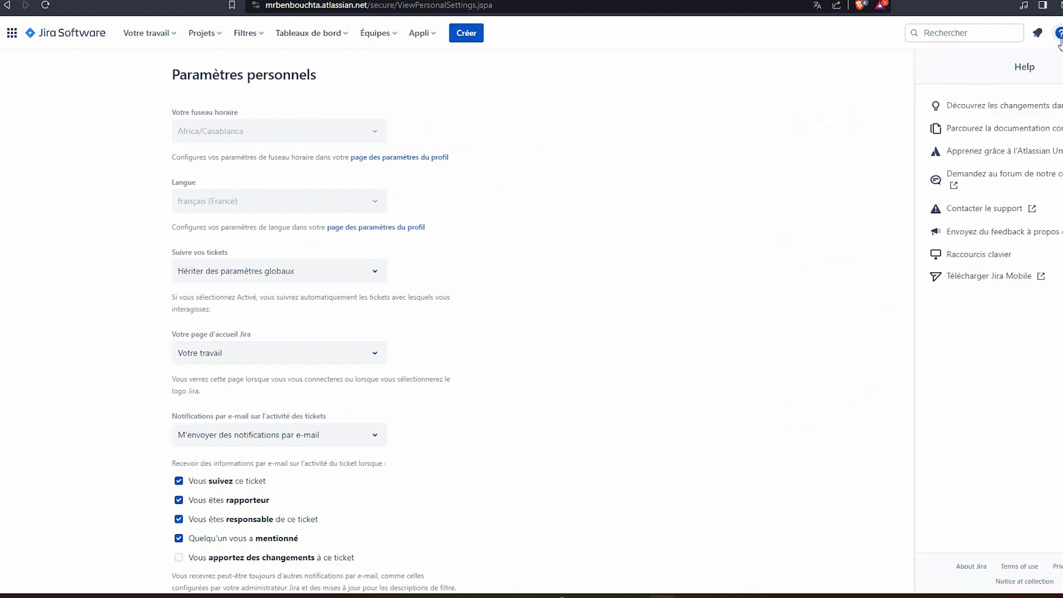
left_click(1059, 35)
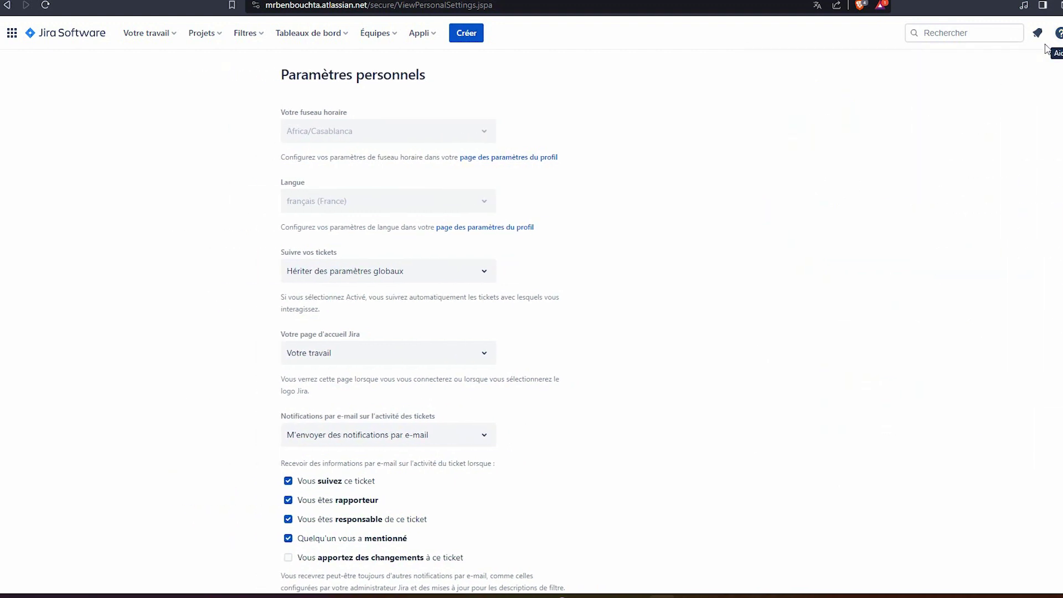
left_click(1039, 36)
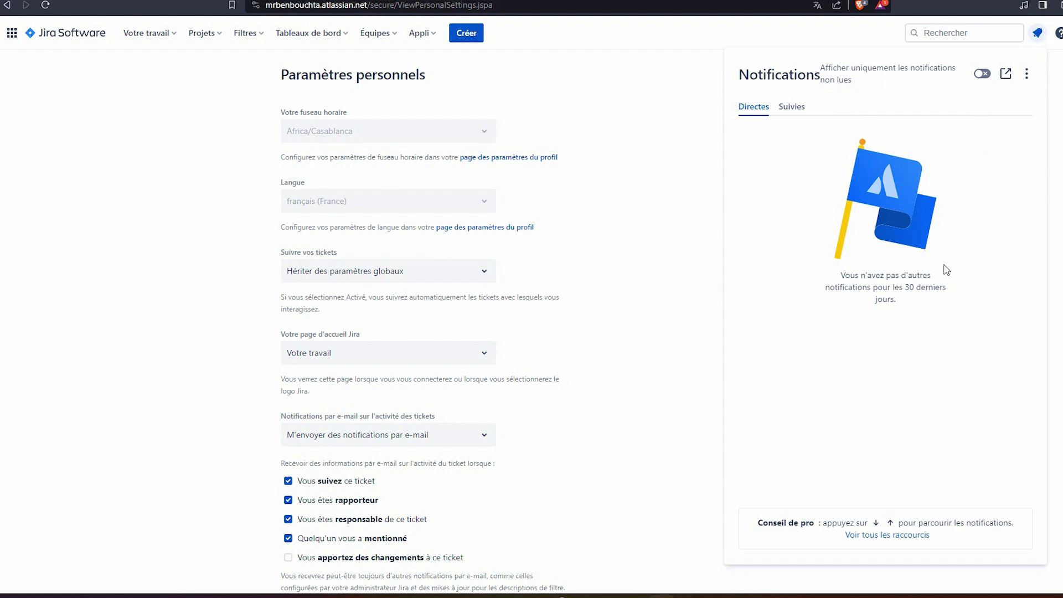
key("Escape")
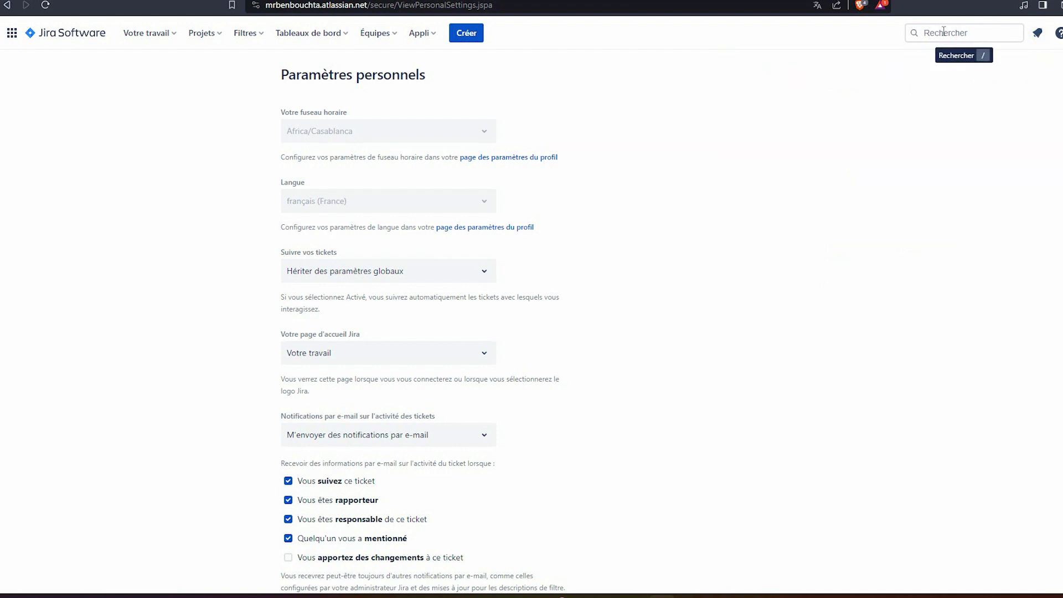
left_click(937, 34)
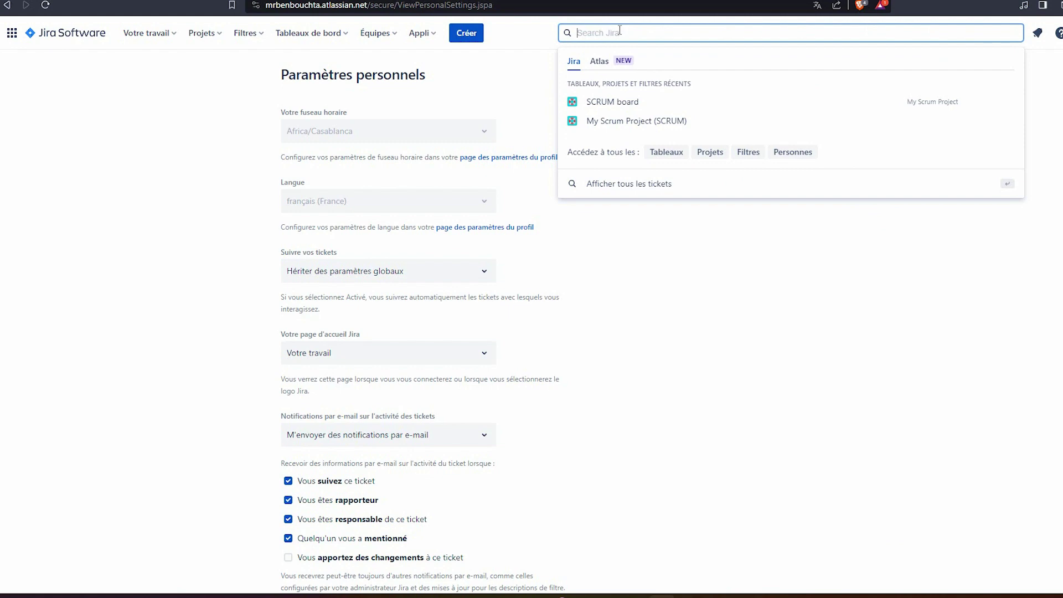
key("Escape")
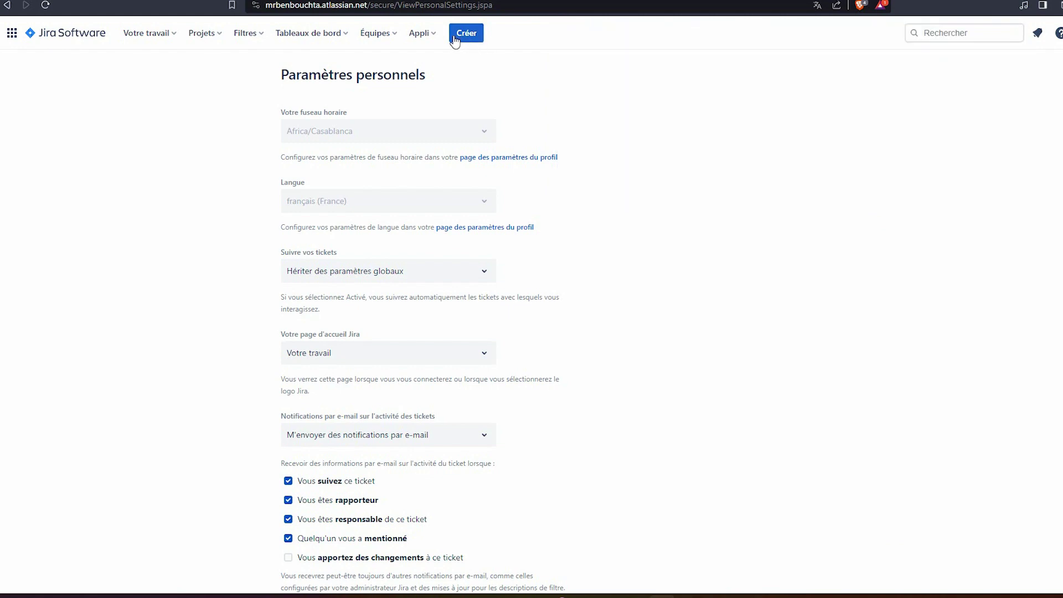
- Examine the ticket types and the summary, description, assignee and sprint fields of a new ticket, leaving without creating it
left_click(466, 34)
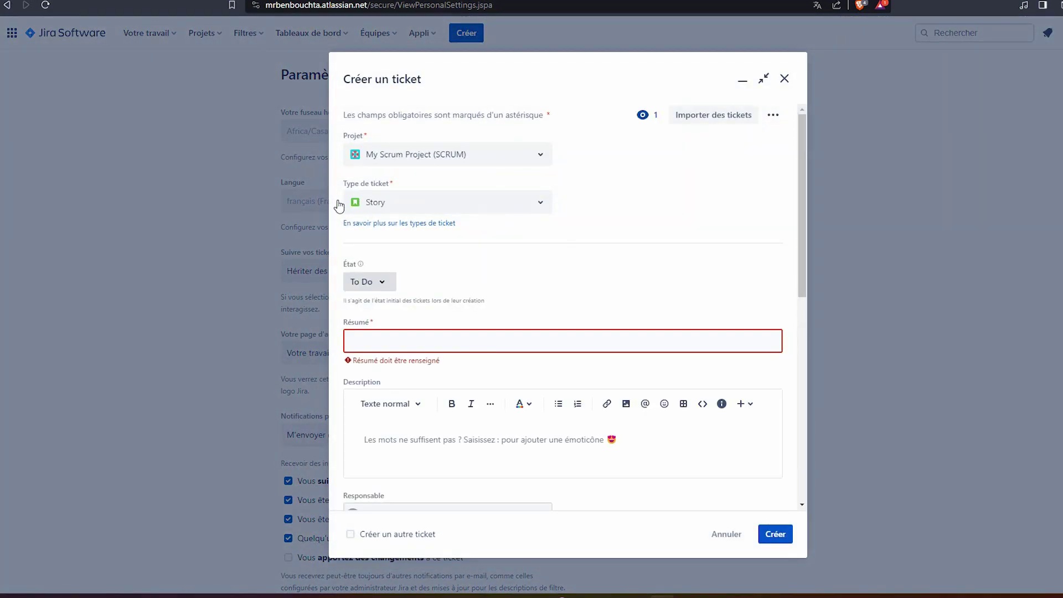
left_click(521, 204)
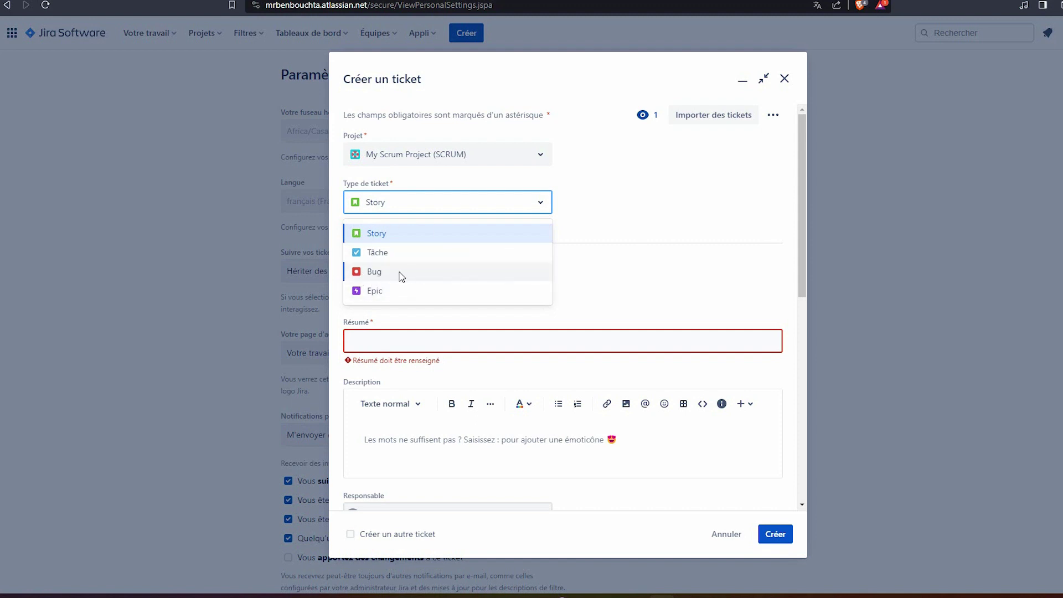
left_click(663, 215)
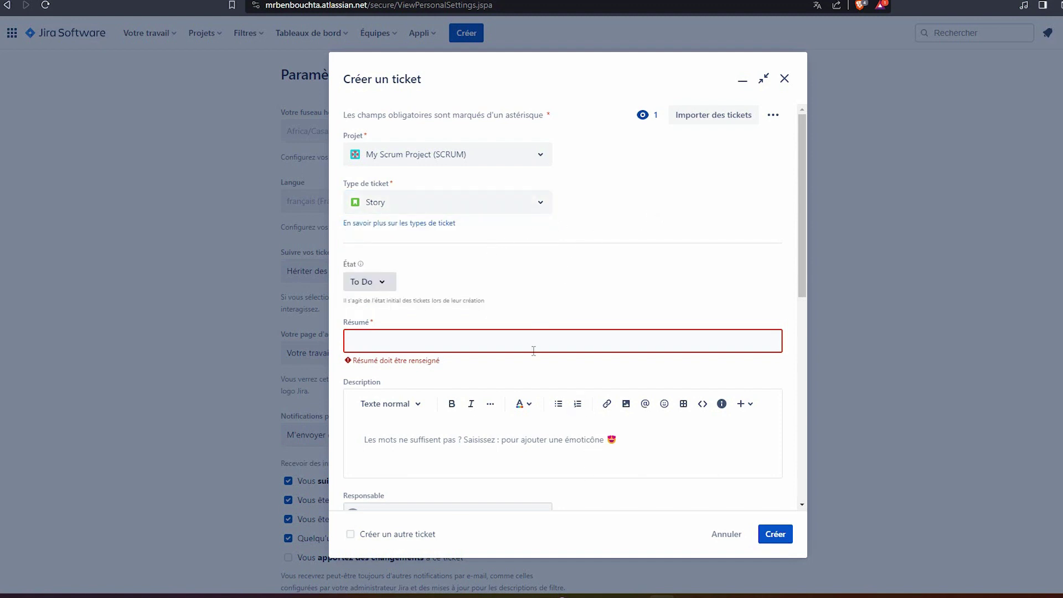
scroll(513, 363, "down", 1)
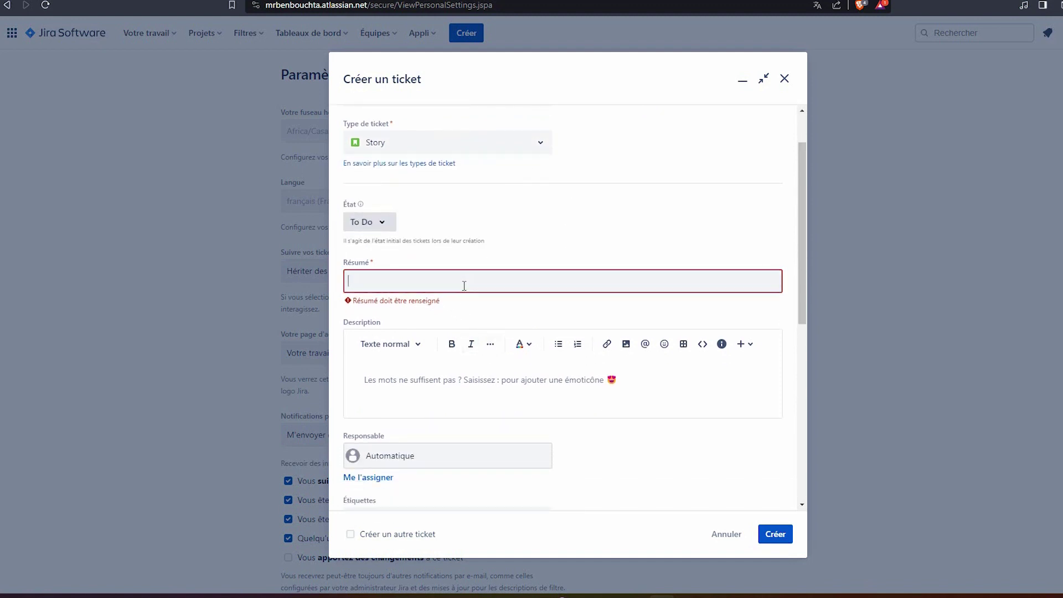
left_click(465, 286)
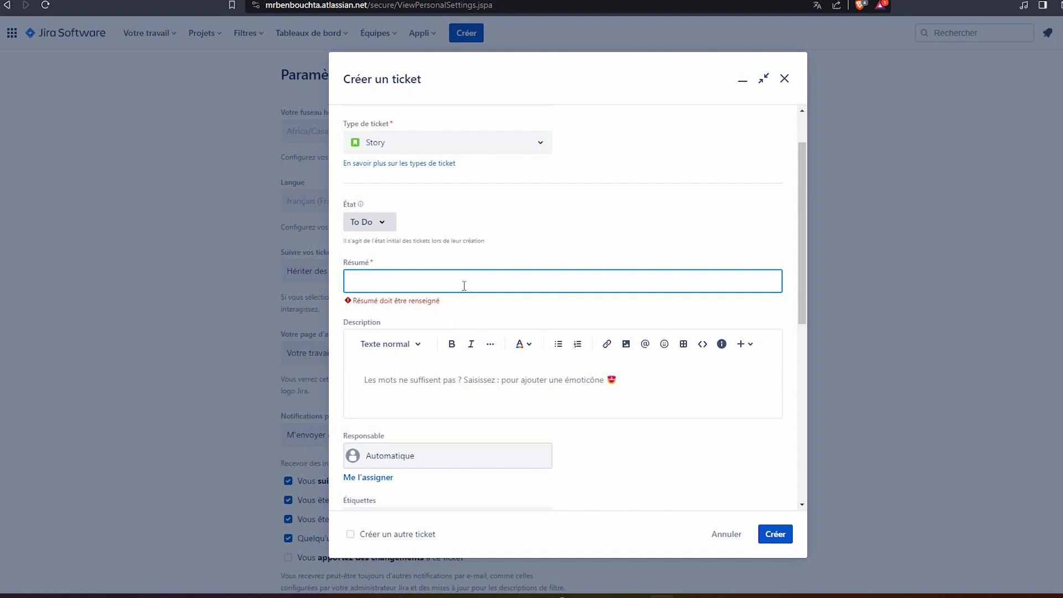
left_click(442, 380)
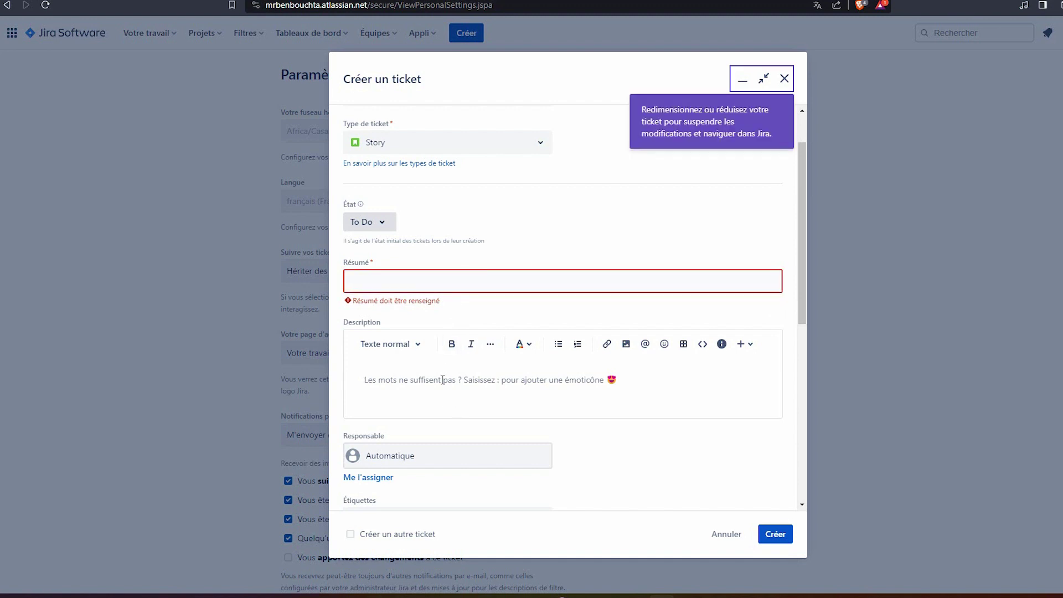
scroll(438, 376, "down", 2)
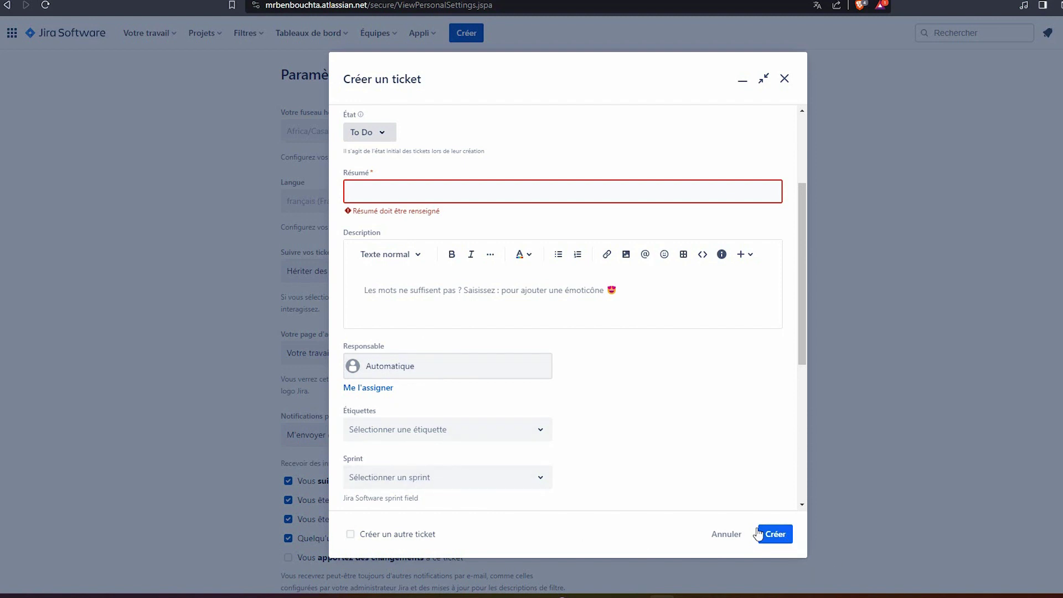
left_click(728, 535)
- Browse the apps and integrations offered for Jira in the Atlassian Marketplace
left_click(436, 35)
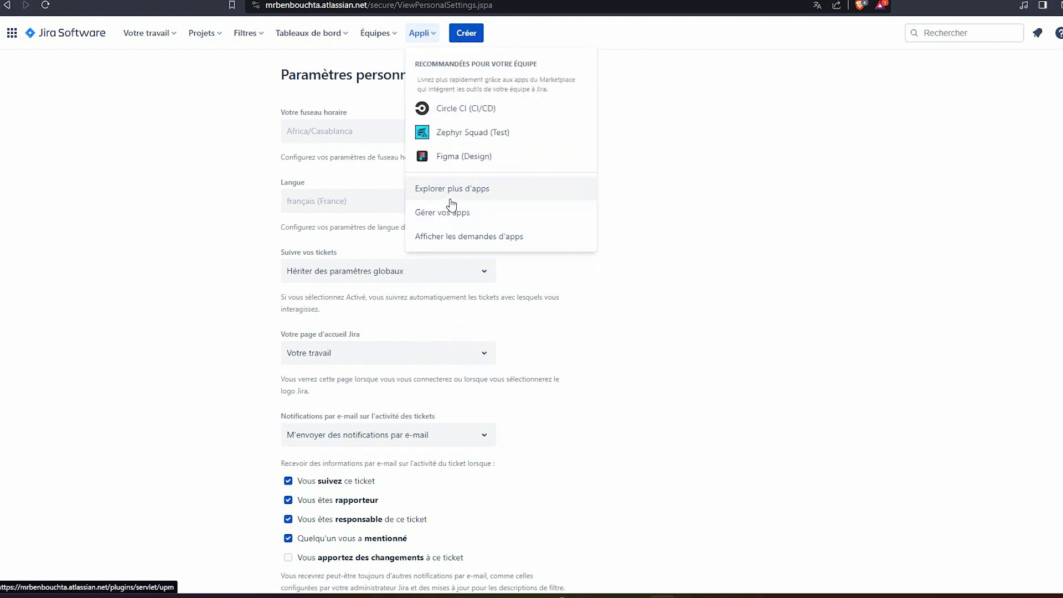
left_click(486, 194)
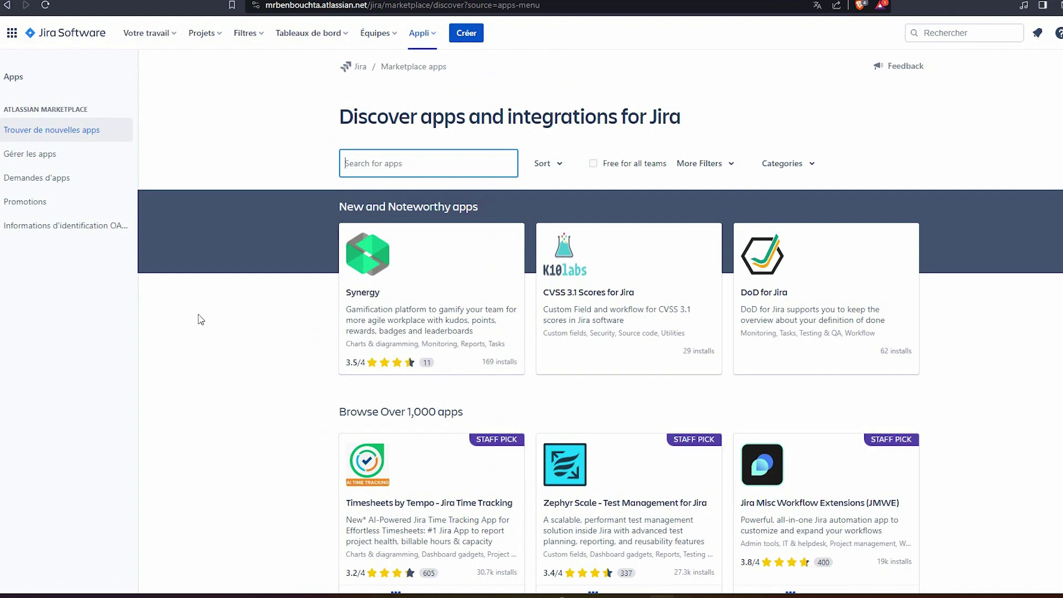
scroll(202, 320, "down", 2)
scroll(202, 319, "down", 12)
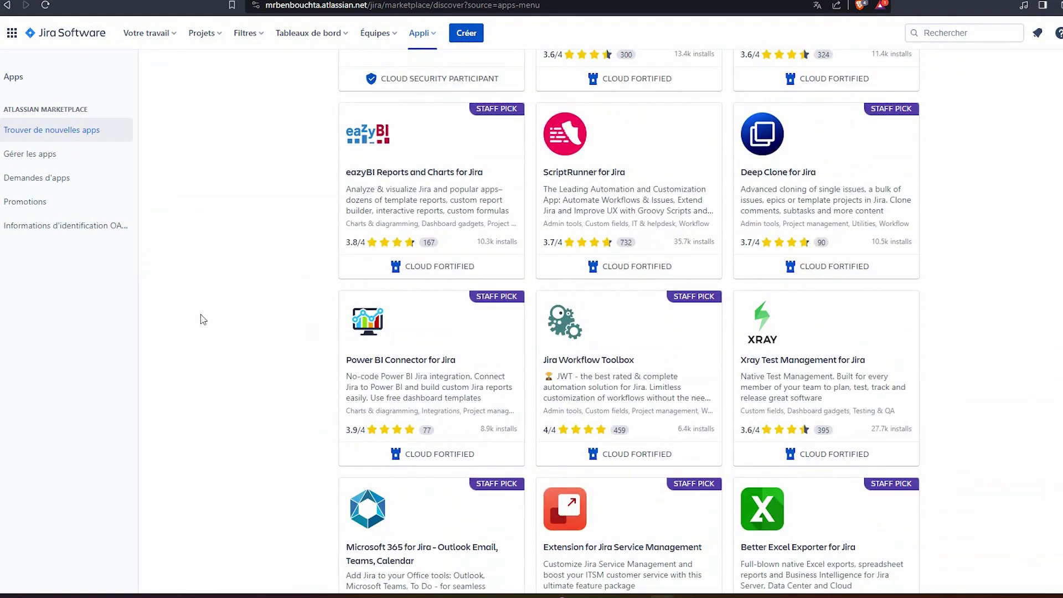
scroll(202, 319, "down", 10)
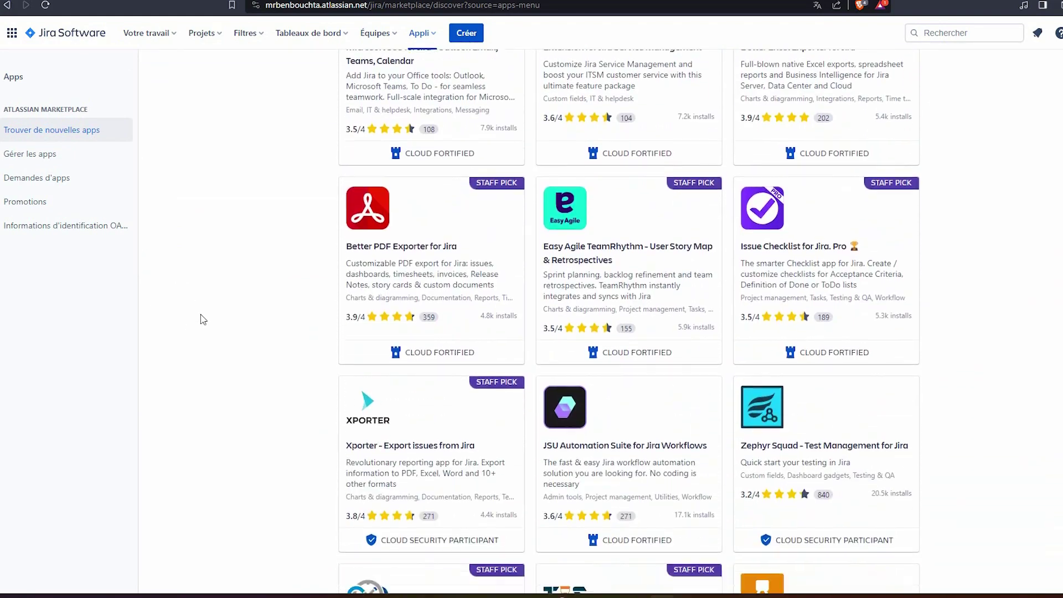
scroll(372, 42, "up", 20)
- Examine the options offered for teams, dashboards, filters, projects and assigned work
left_click(387, 36)
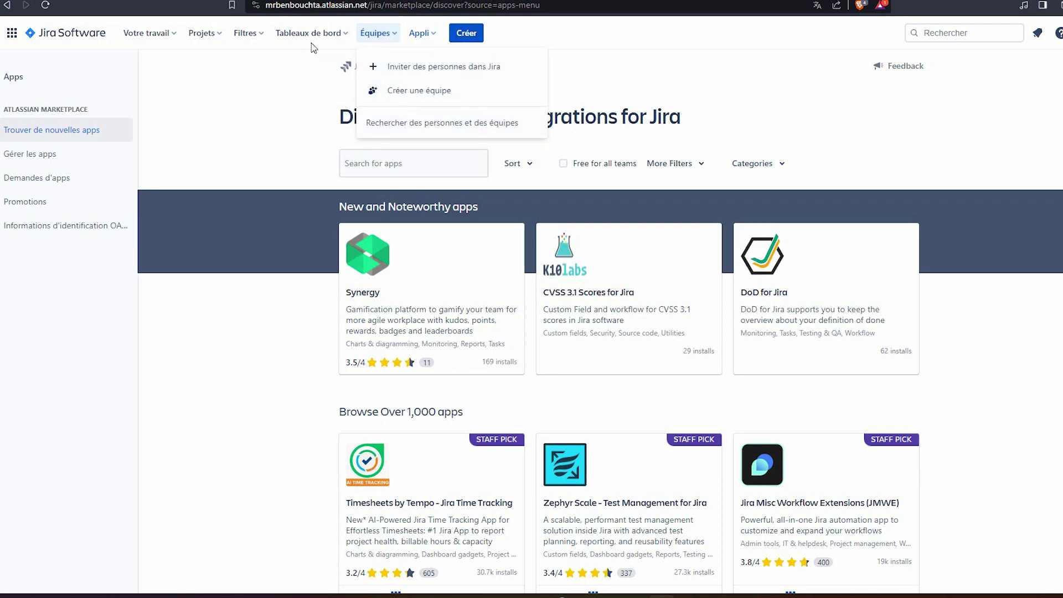
left_click(342, 36)
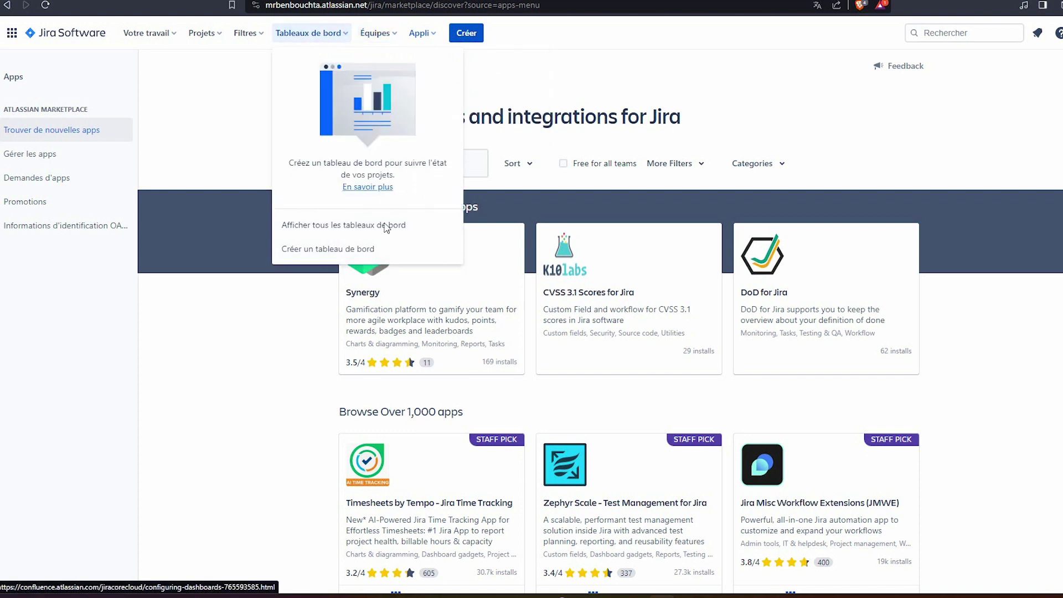
left_click(261, 36)
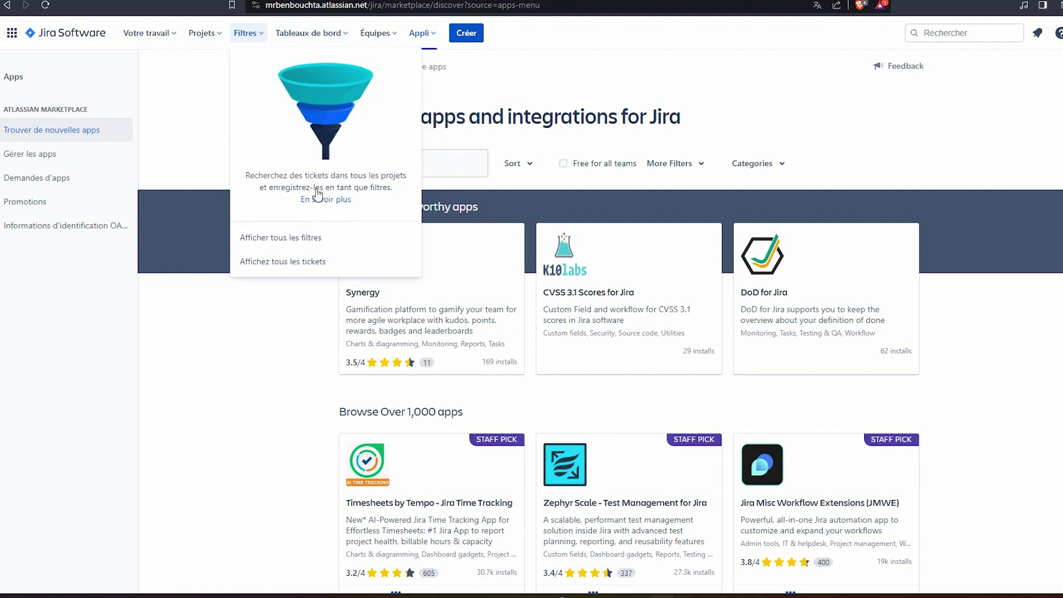
left_click(216, 34)
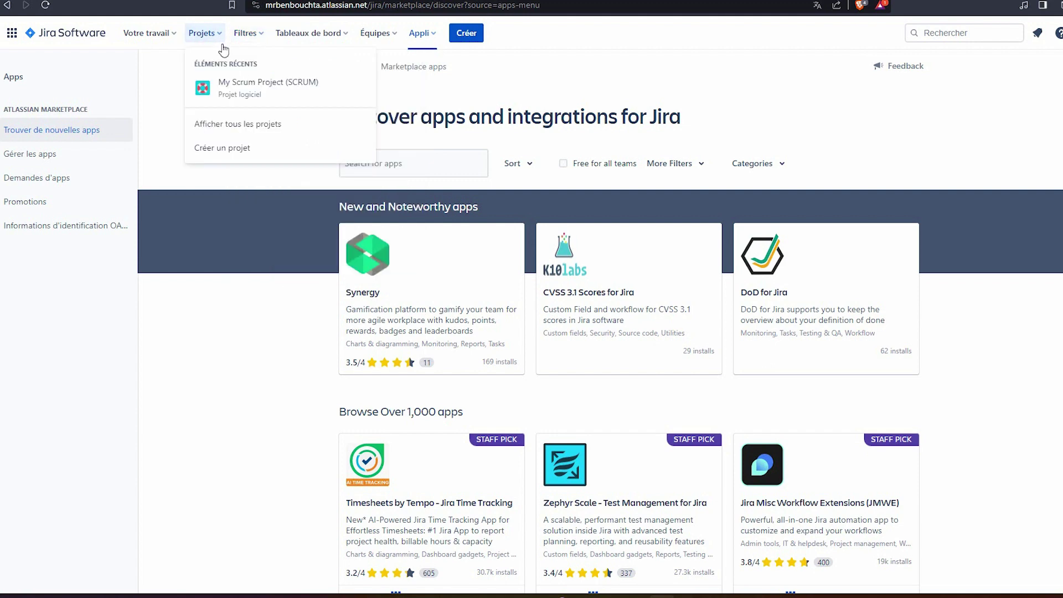
key("Escape")
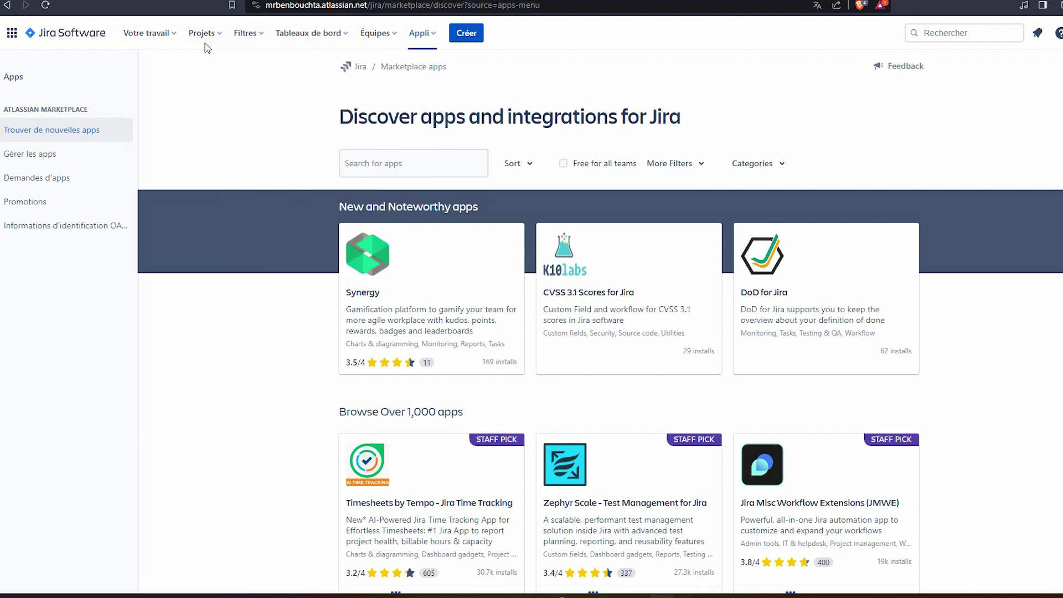
left_click(170, 37)
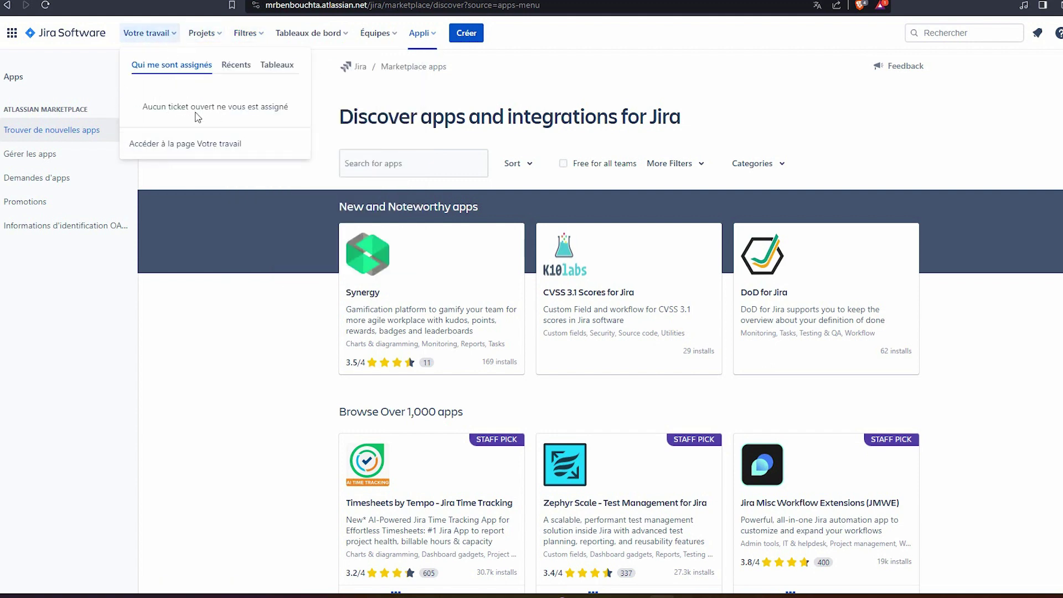